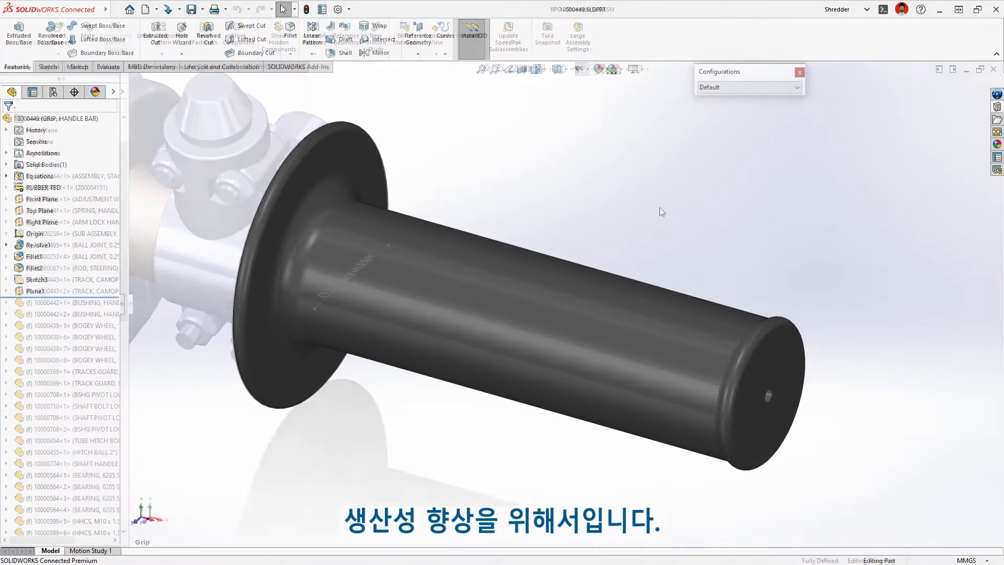
- Wrap the "DTV Shredder" text sketch onto the grip's cylindrical face as a Scribe
click(382, 249)
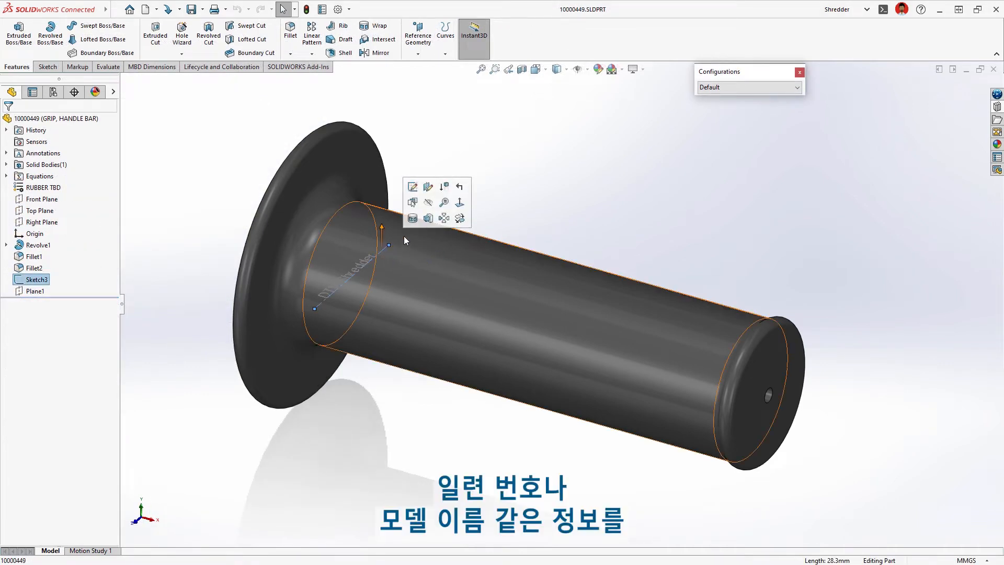
click(413, 222)
click(414, 225)
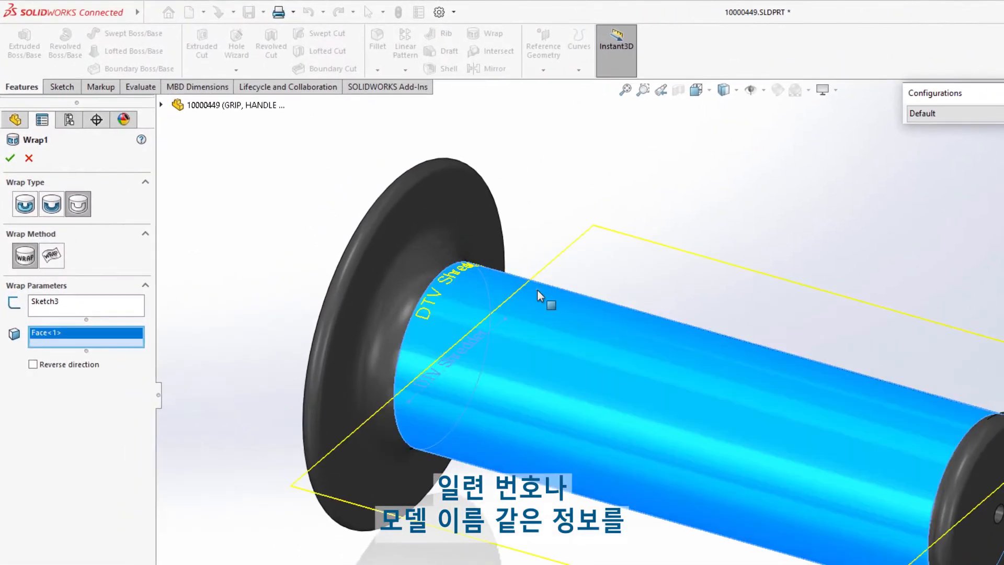
key(Return)
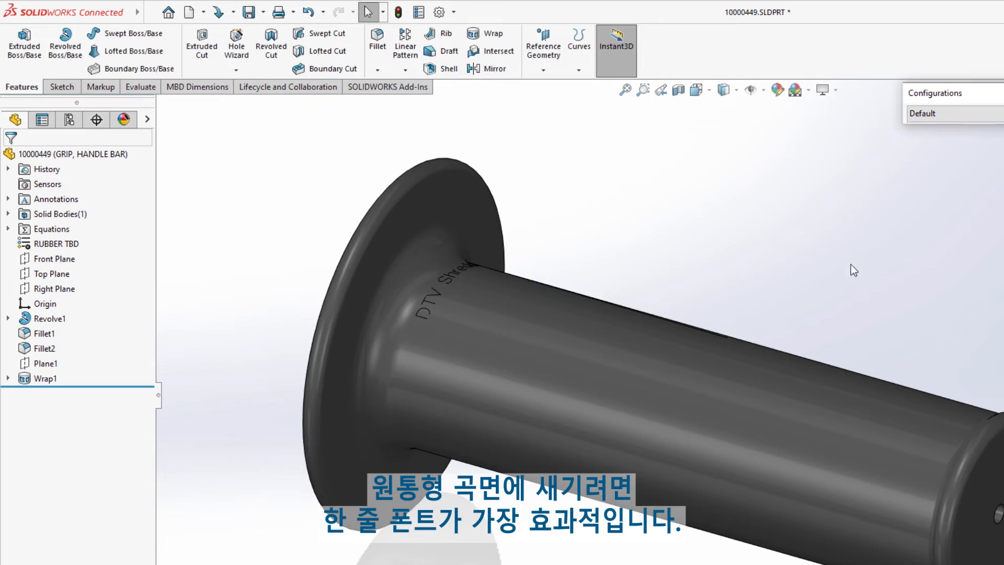
middle_drag(851, 265, 846, 319)
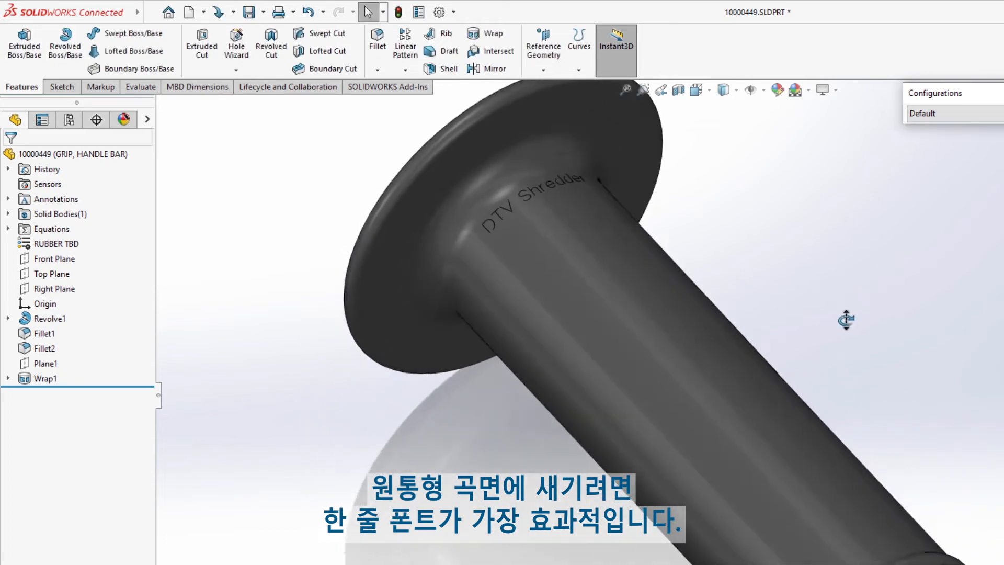
right_drag(846, 319, 921, 238)
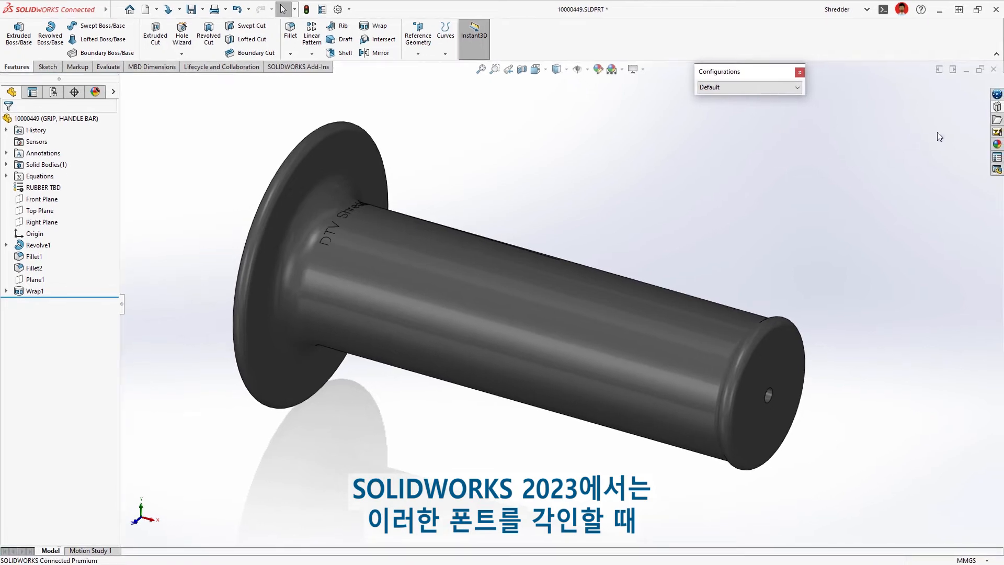
- Place the DTV Logo library feature on the grip's small end face and keep the result despite its errors
click(997, 107)
drag(859, 274, 754, 375)
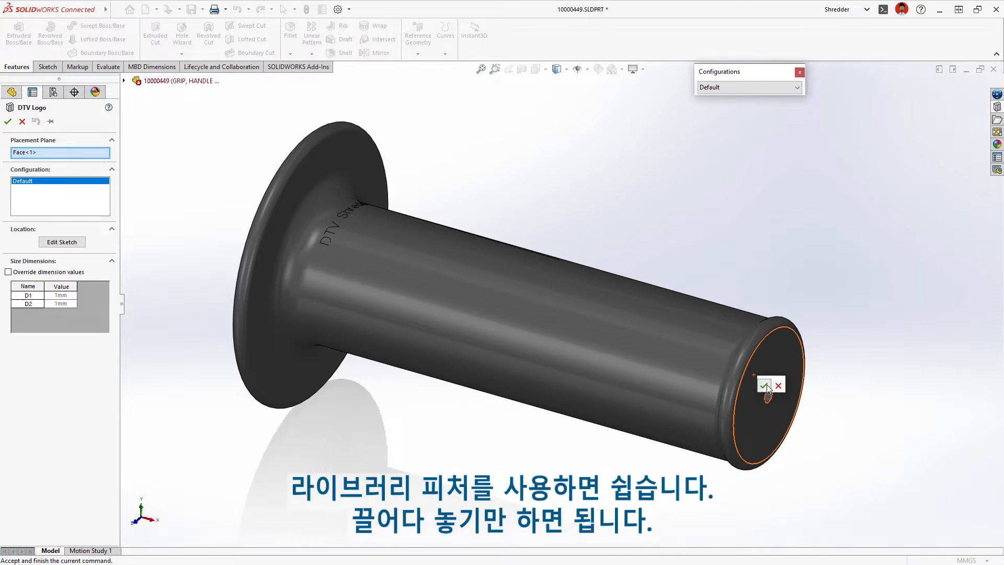
click(765, 385)
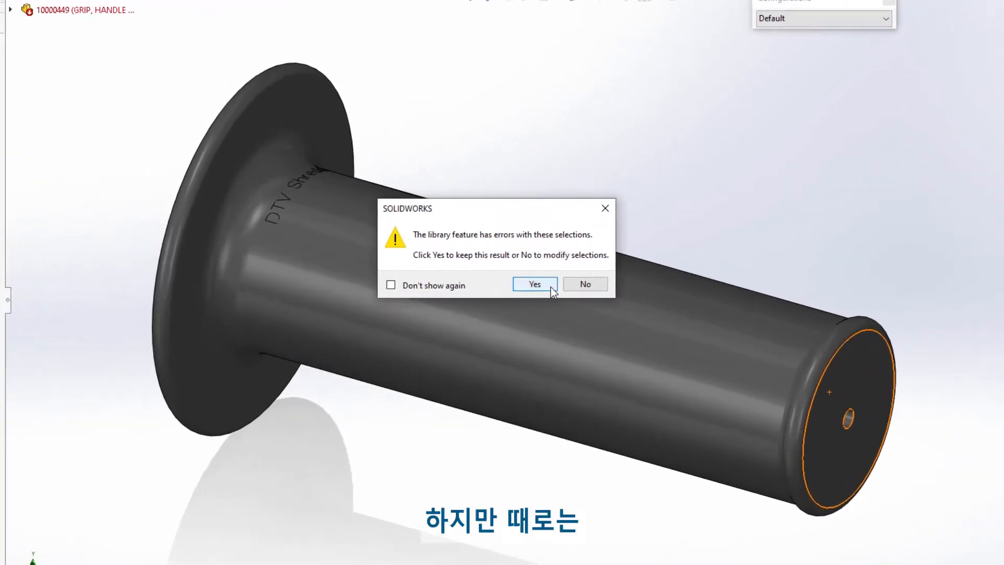
click(535, 284)
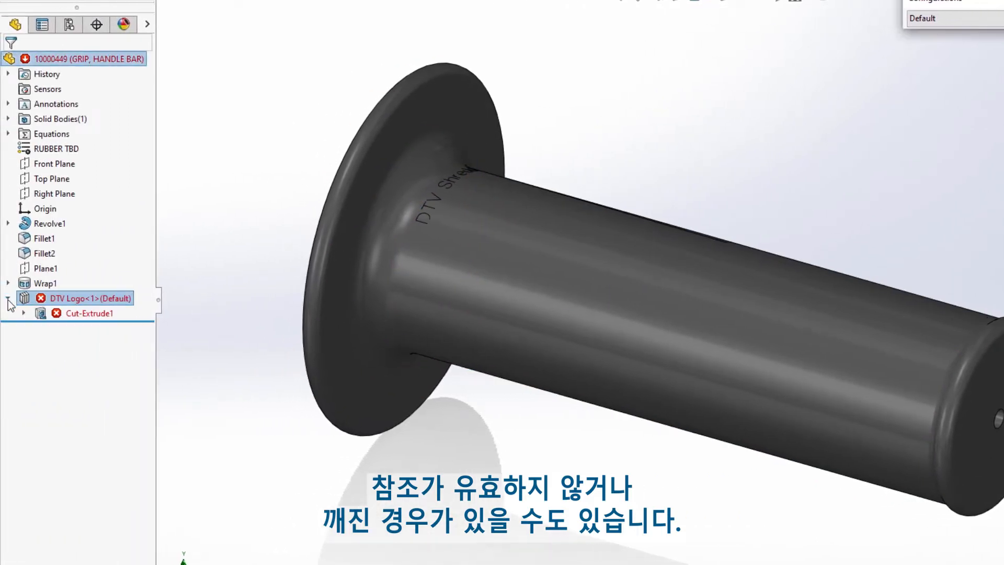
- Edit the sketch of the logo's cut and move the dtv outline onto the end face, just above the centre hole
click(62, 314)
click(90, 291)
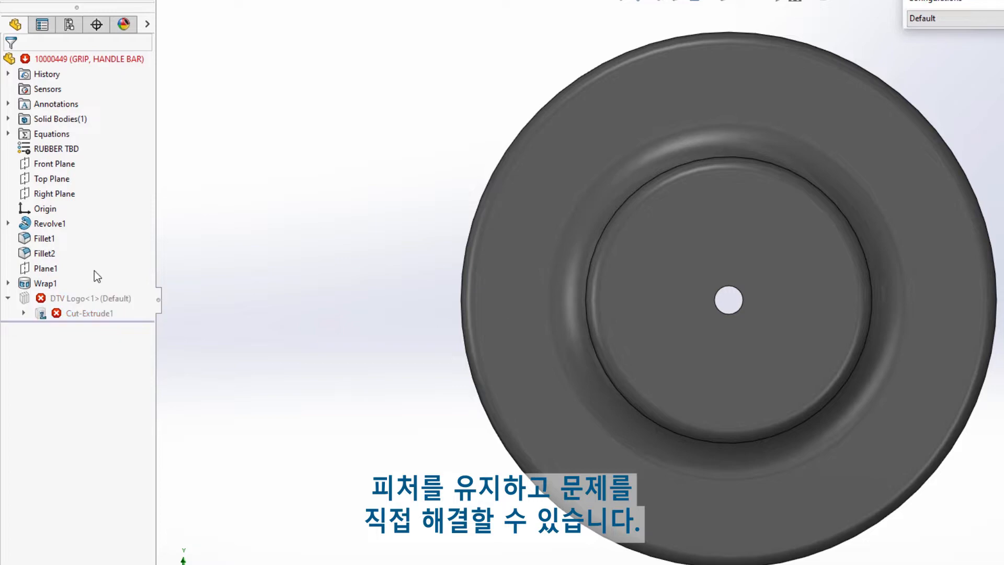
mouse_move(256, 220)
mouse_down()
mouse_move(432, 279)
mouse_move(569, 344)
mouse_up()
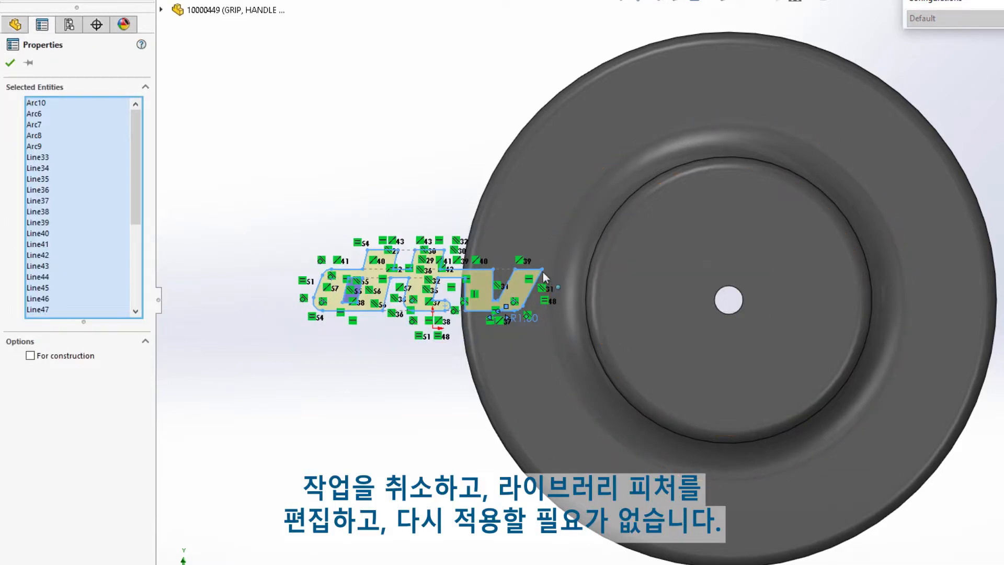
drag(666, 274, 838, 241)
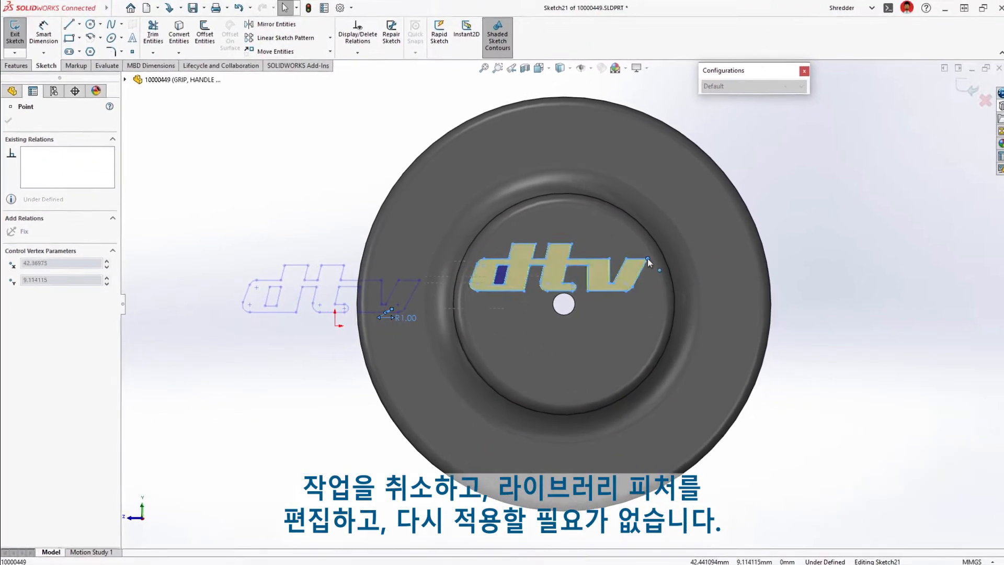
drag(645, 258, 645, 258)
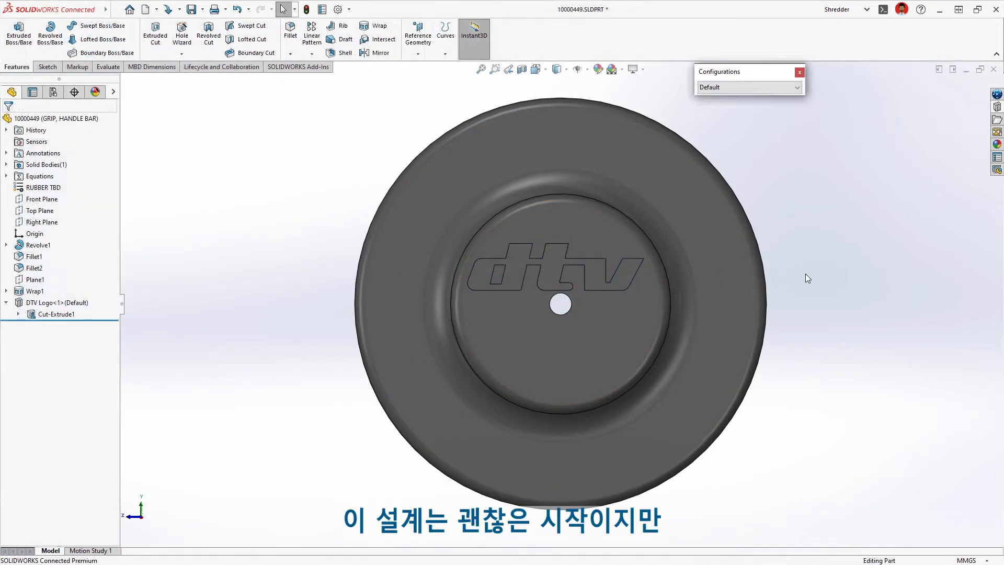
- Start a sketch on Plane1 and draw a tilted ellipse about 13 mm long outside the grip, near its flange
key(ctrl+7)
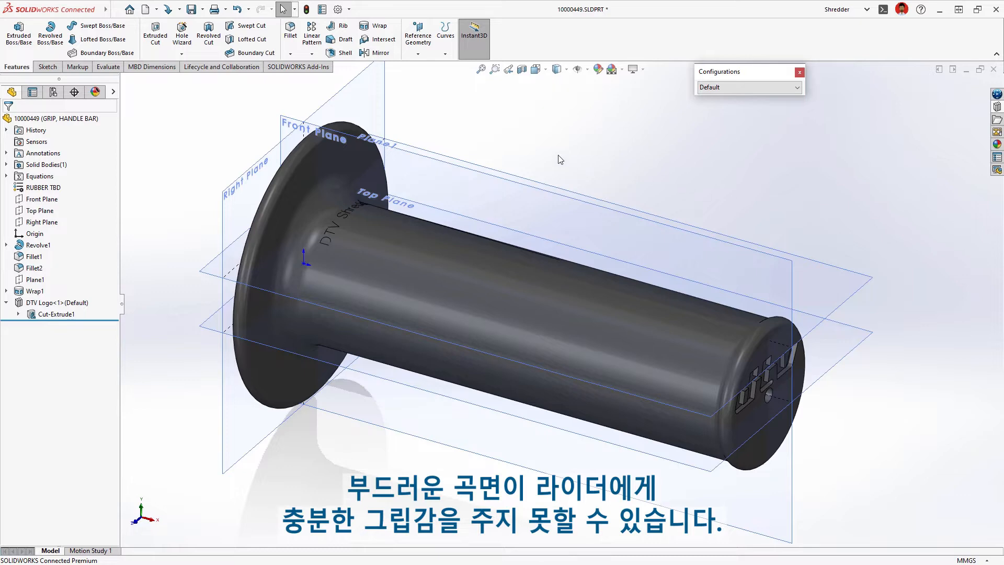
click(412, 149)
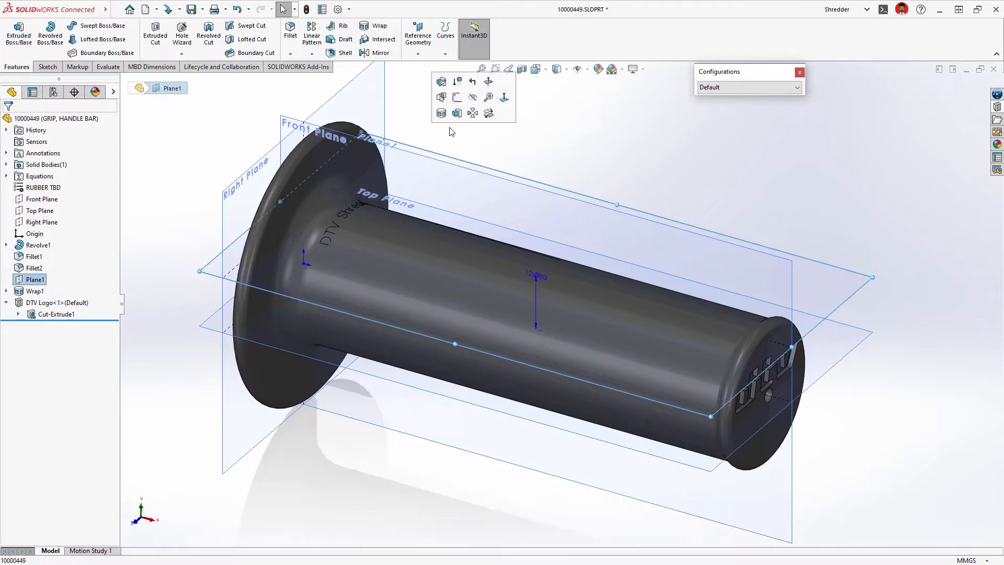
click(457, 113)
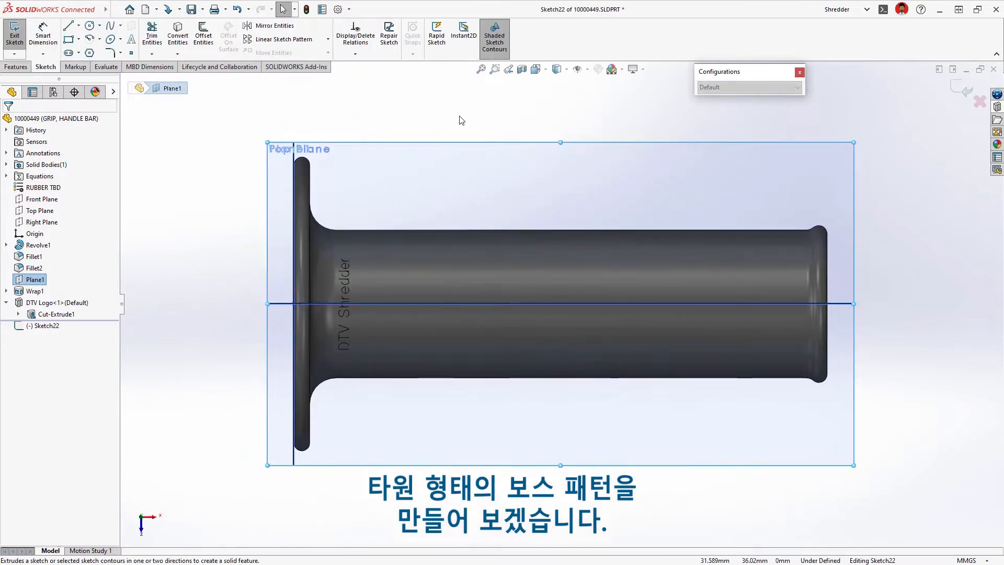
key(s)
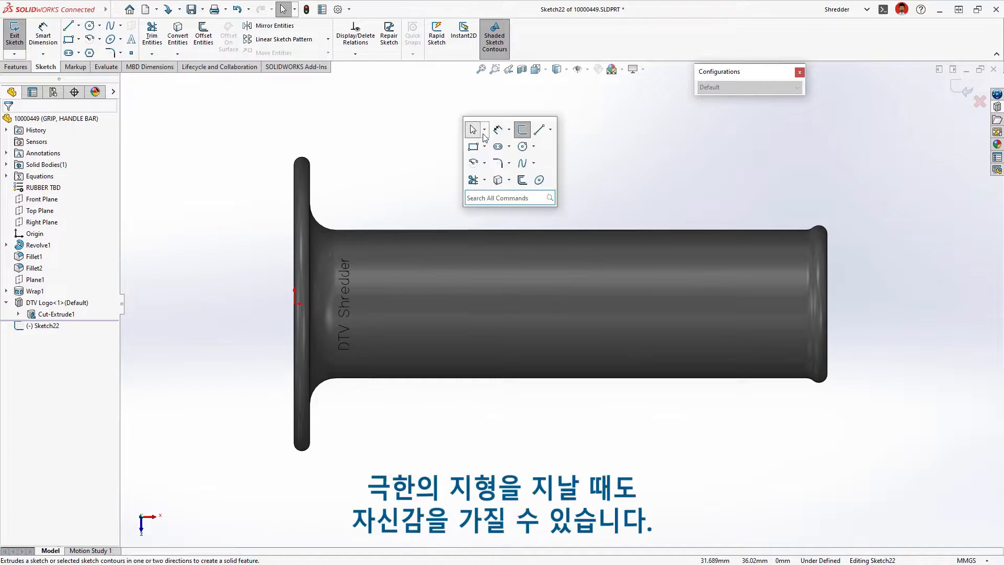
click(540, 180)
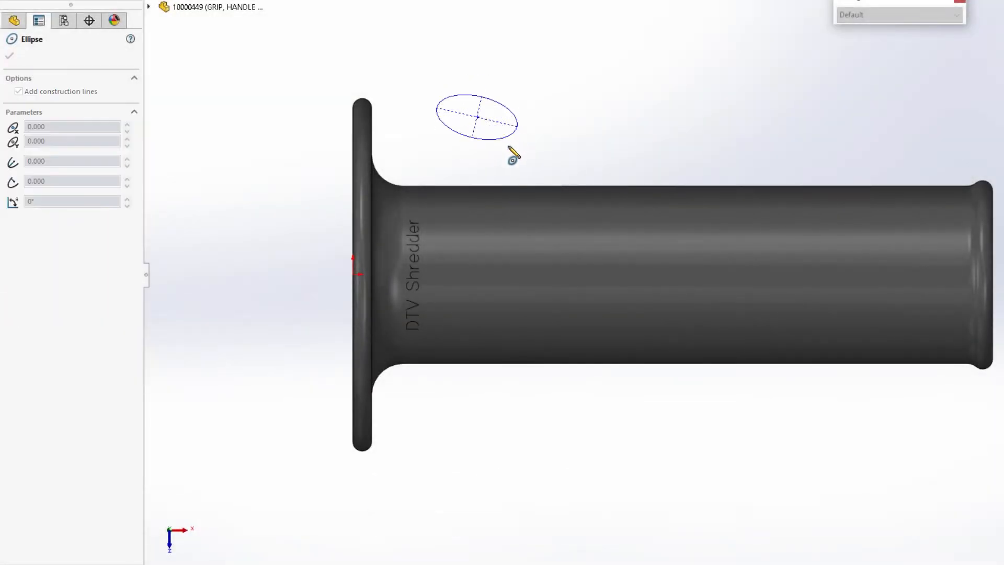
click(508, 147)
key(Escape)
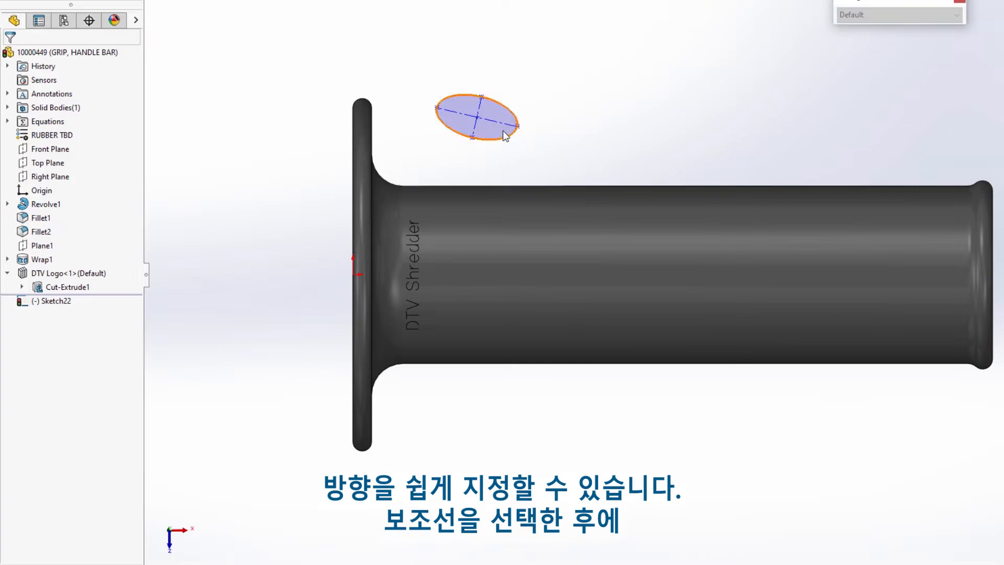
- Make the ellipse's long construction axis horizontal and coincident with the origin
click(502, 125)
click(540, 73)
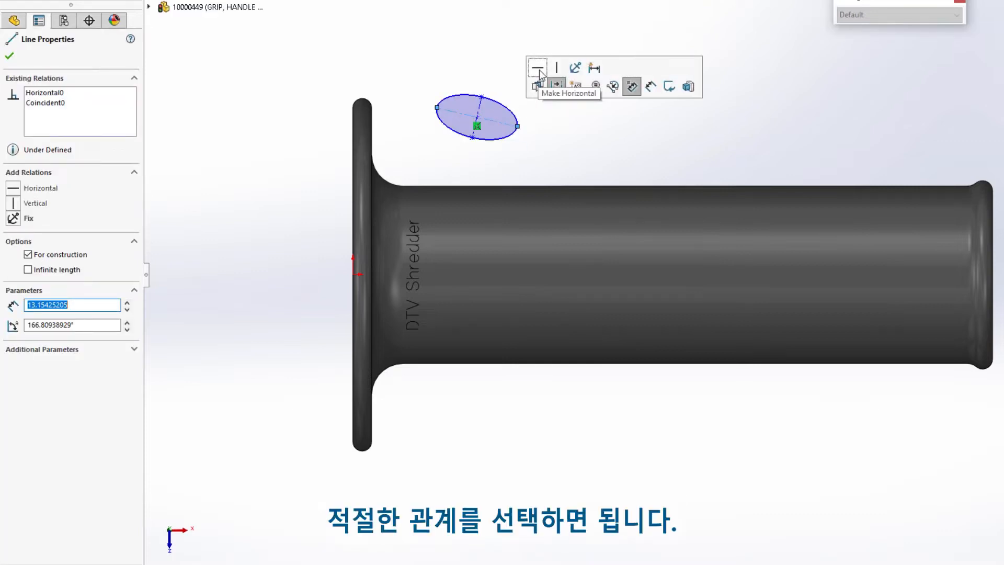
ctrl+click(353, 273)
click(409, 216)
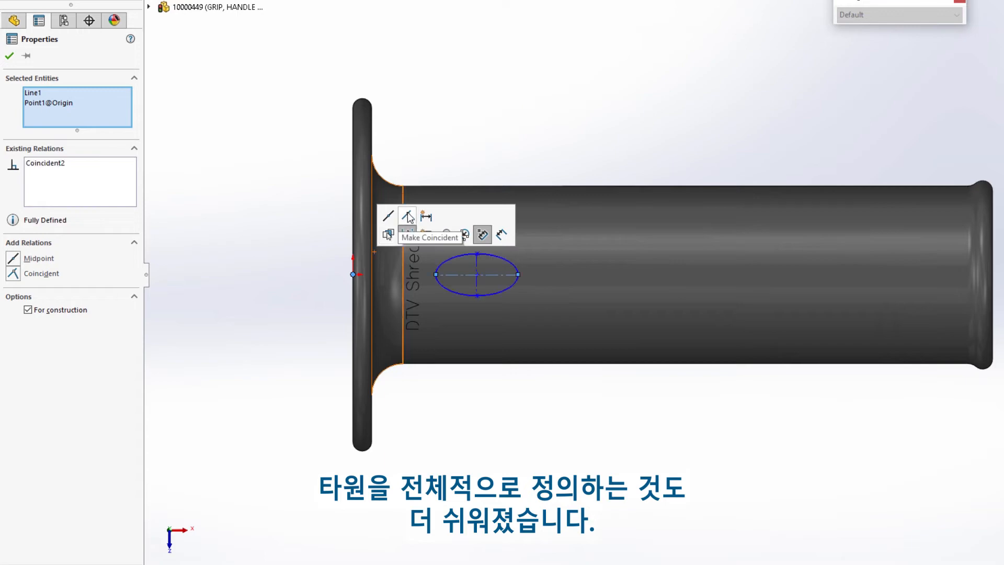
- Dimension the ellipse's long axis and link its value to the global variable "length"
right_drag(484, 428, 500, 380)
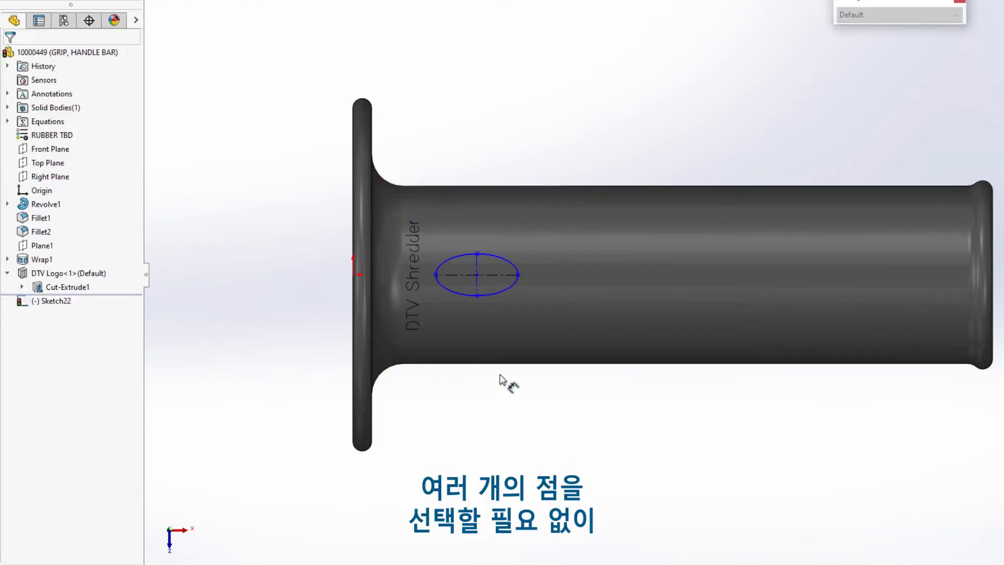
click(497, 275)
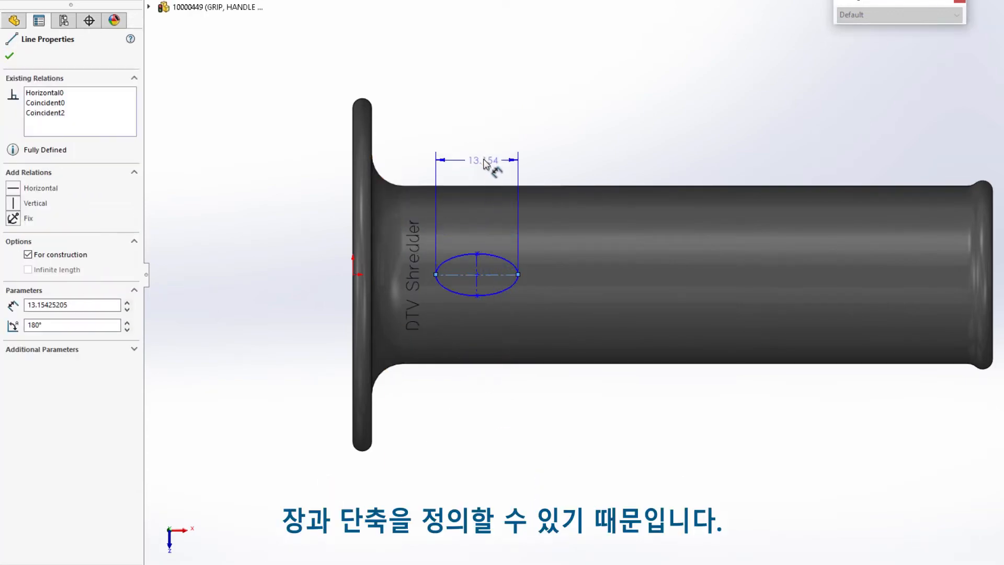
click(485, 160)
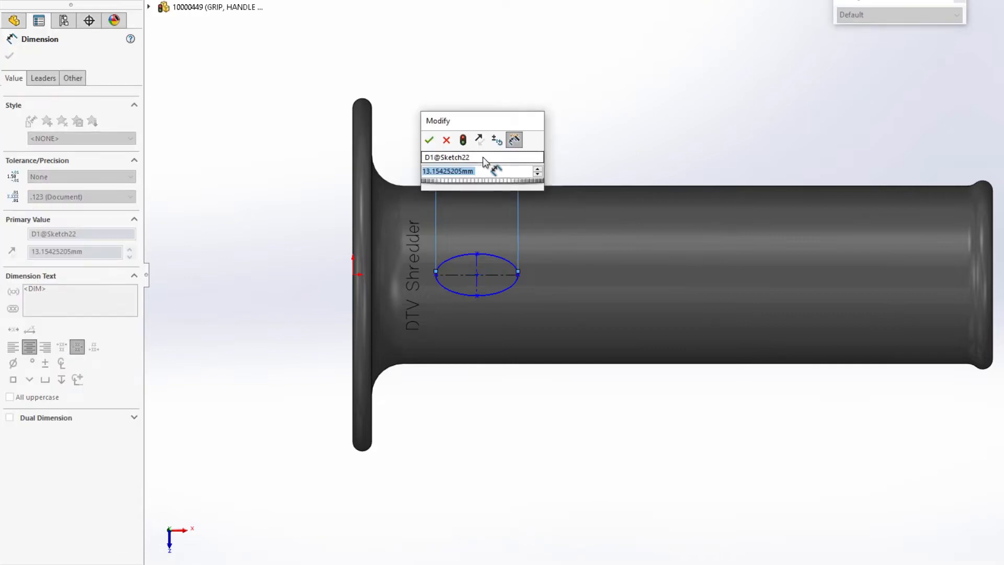
text(=)
mouse_move(524, 186)
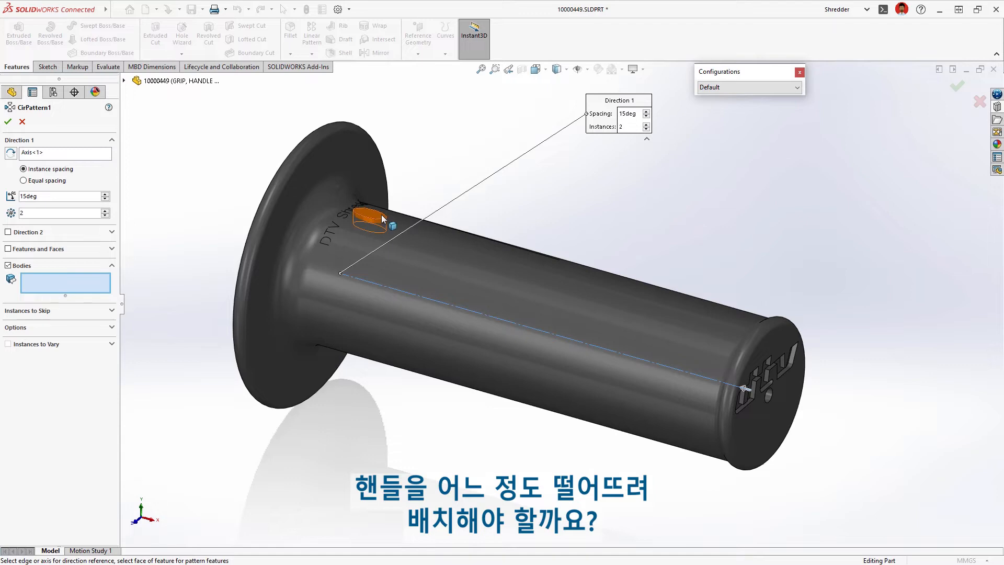
- Create a circular pattern of the extruded elliptical body about the grip's axis with 2 instances spaced 15 degrees
right_click(530, 185)
click(550, 281)
right_click(550, 281)
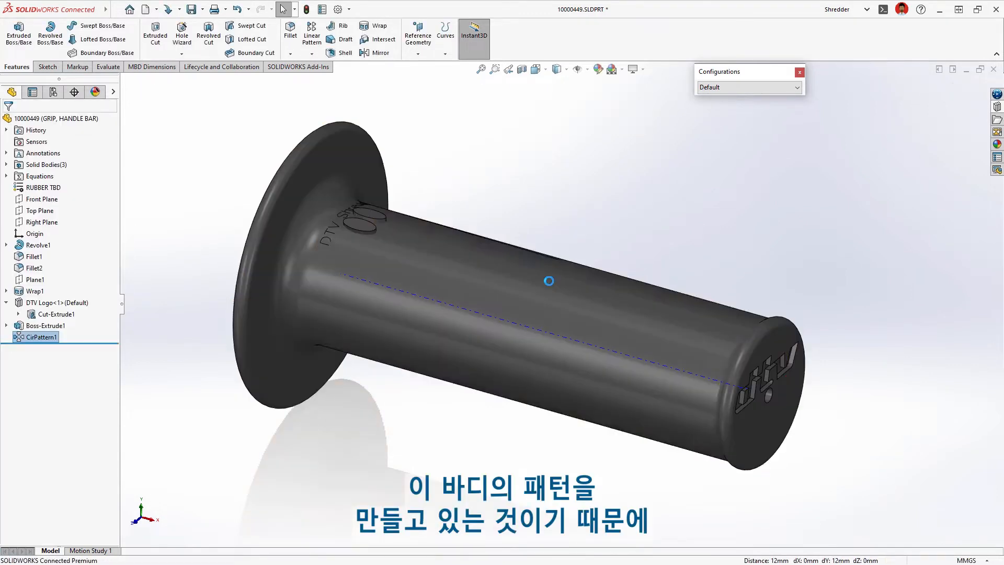
- Move the patterned elliptical body along X by the equation "spacing" / 2 using Move/Copy Body
click(359, 226)
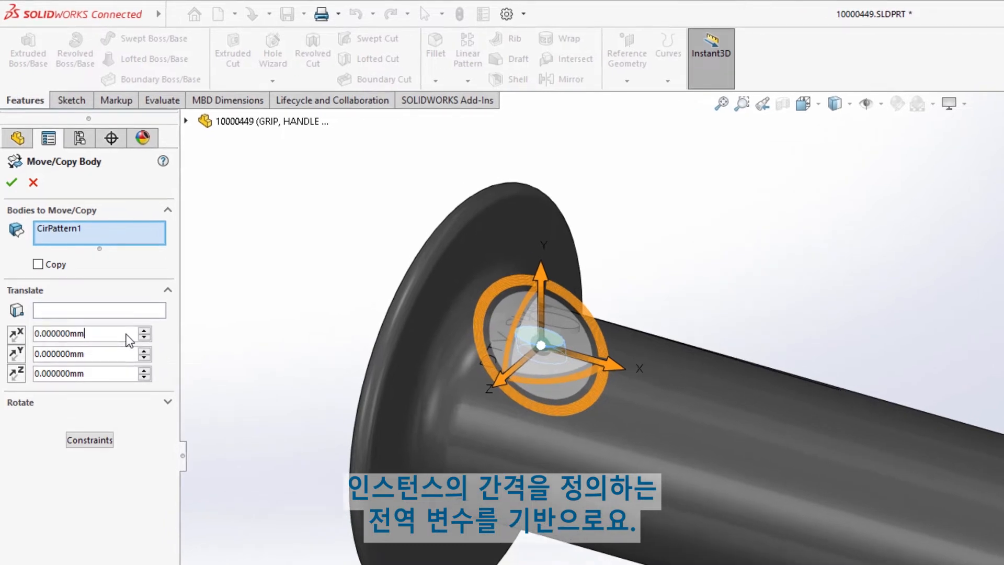
click(86, 225)
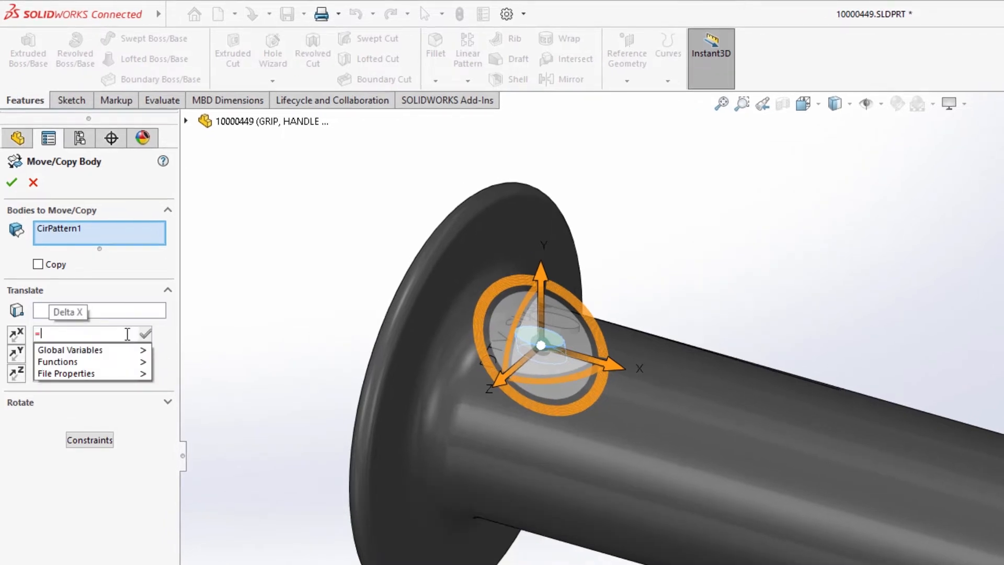
click(208, 368)
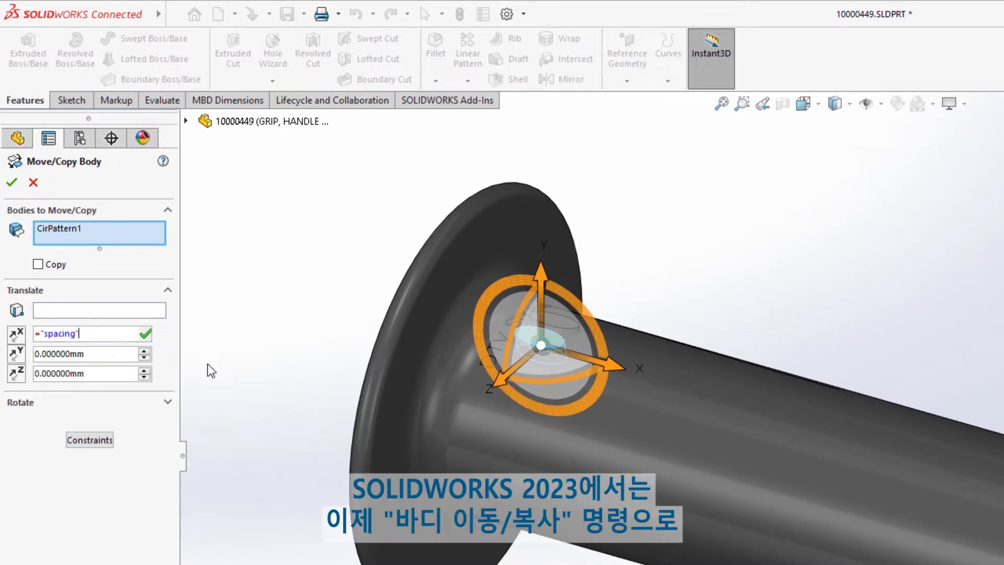
key(Return)
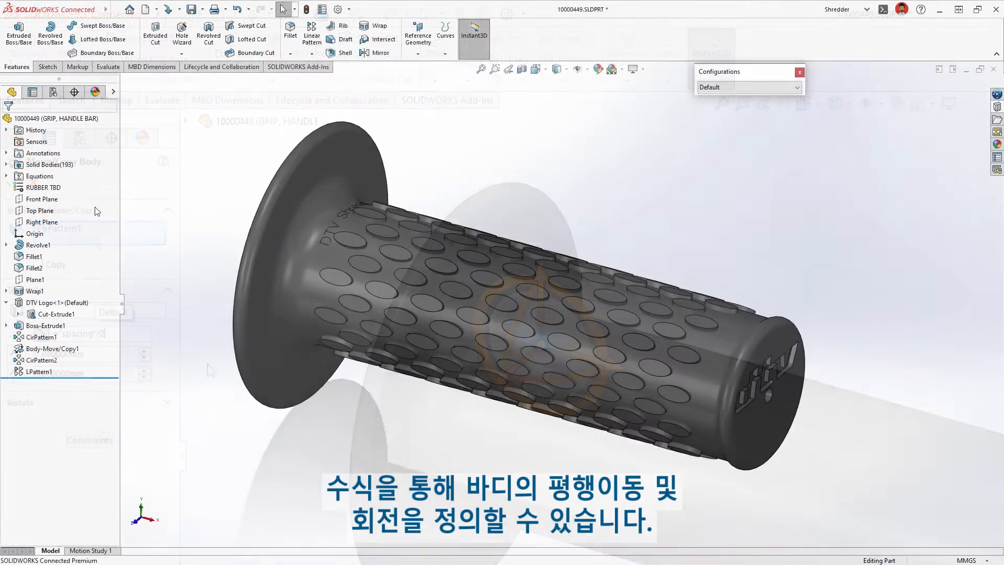
- Manage the part's equations and set the global variable "length" to 10 and "spacing" to 14
right_click(51, 180)
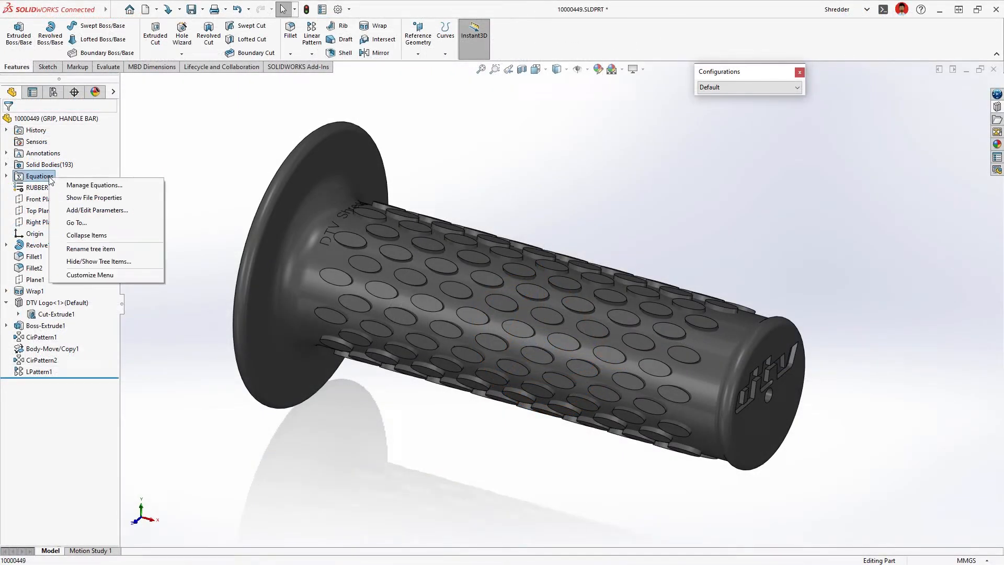
click(128, 186)
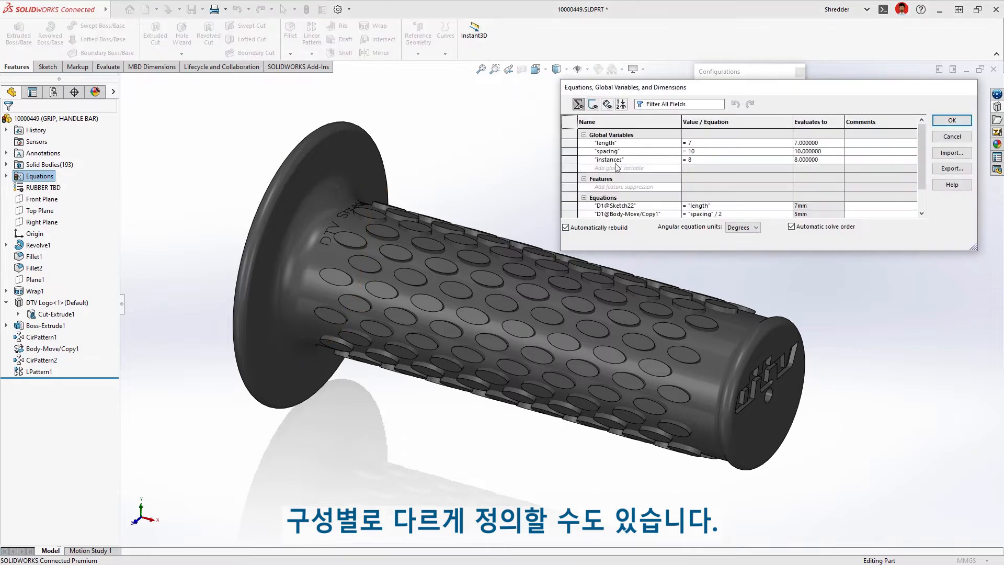
click(762, 143)
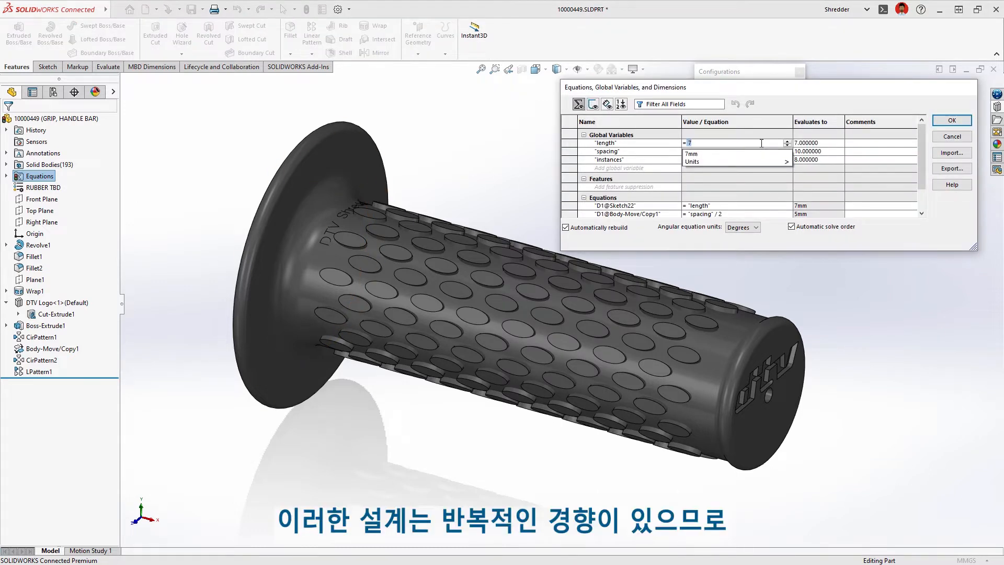
text(10)
key(Return)
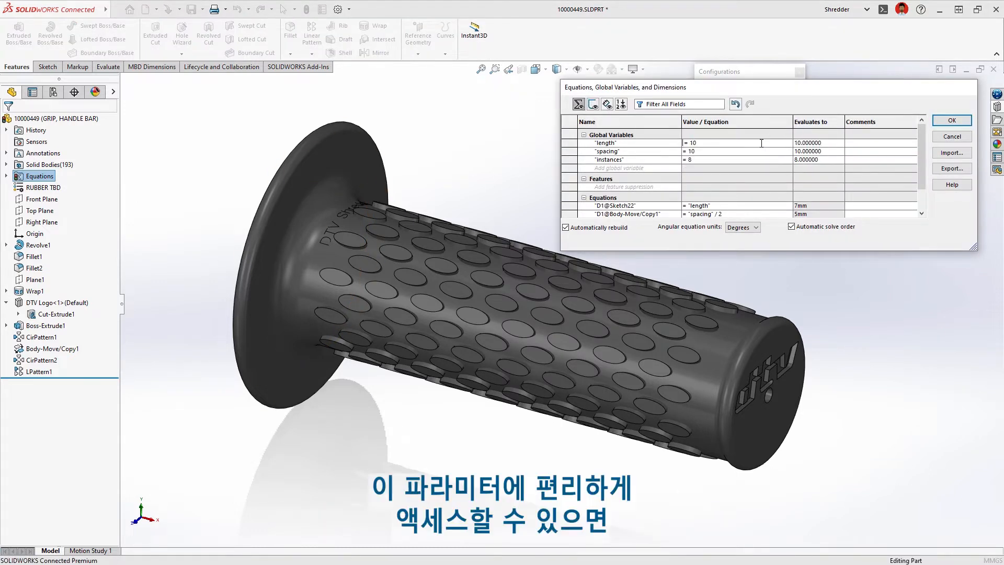
key(Tab)
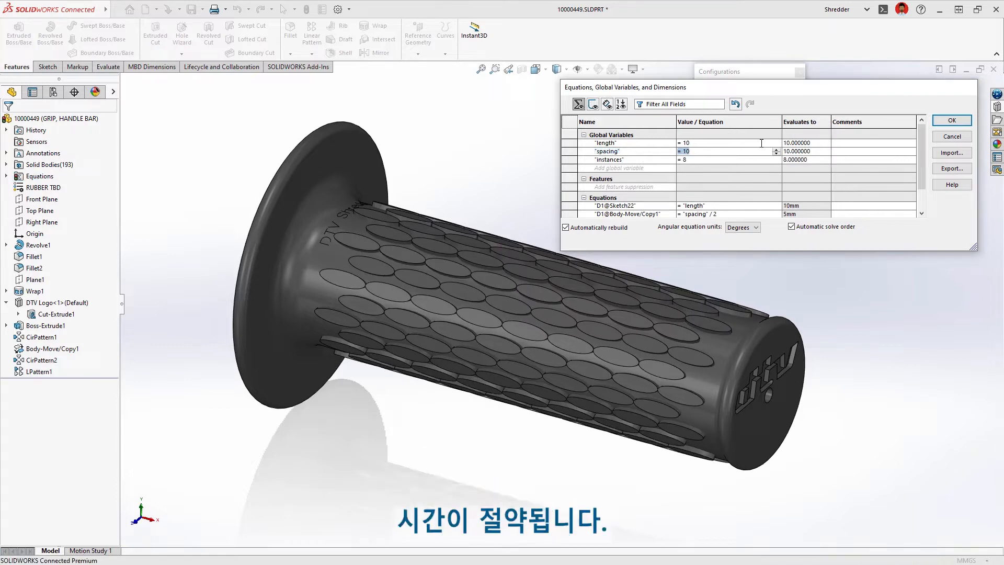
text(14)
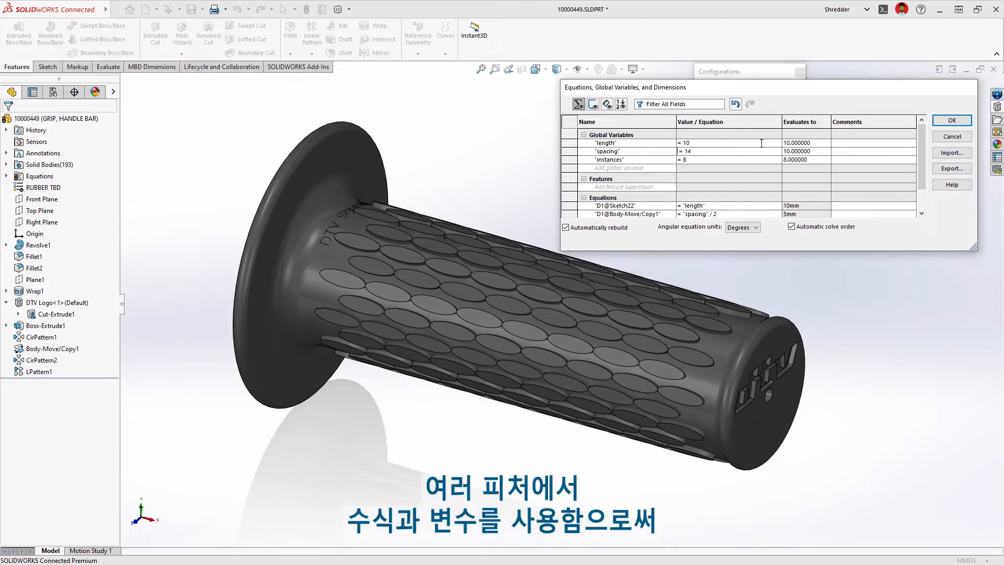
- Set the global variable "instances" to 6 and accept the equation changes
key(Tab)
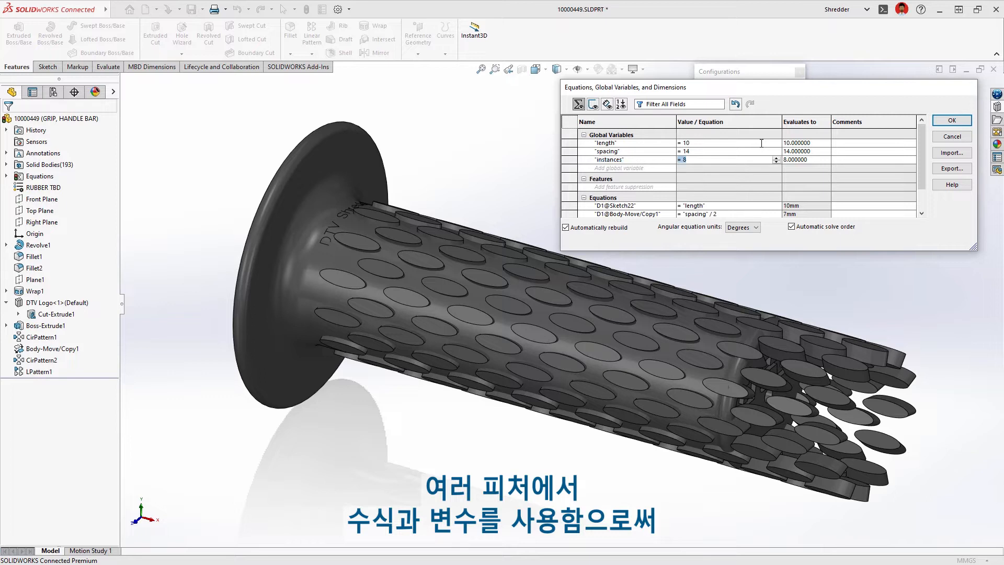
text(6)
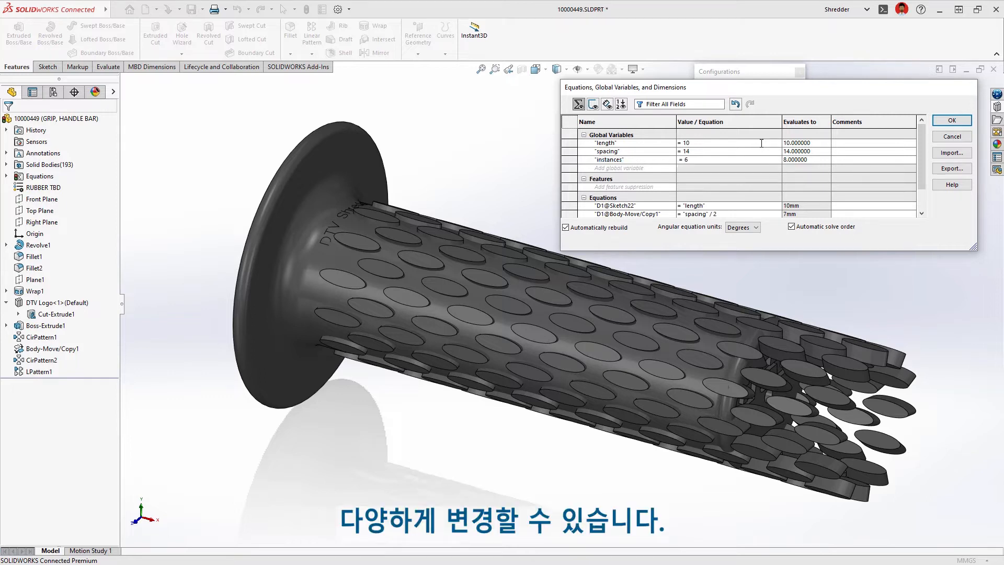
key(Tab)
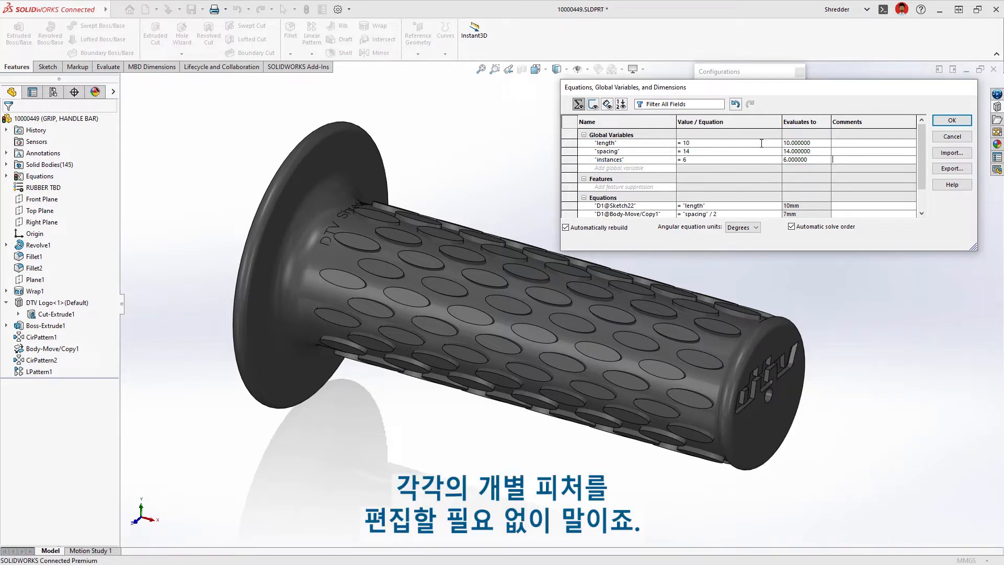
click(947, 120)
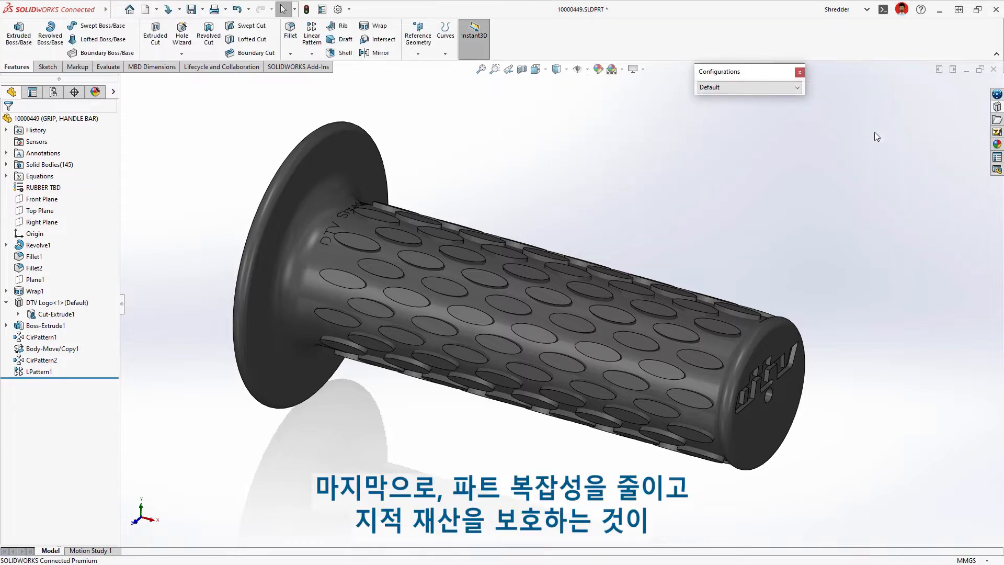
- Start a Defeature of the grip without removing bodies, and keep the three faces of the inner bore and end hole
key(s)
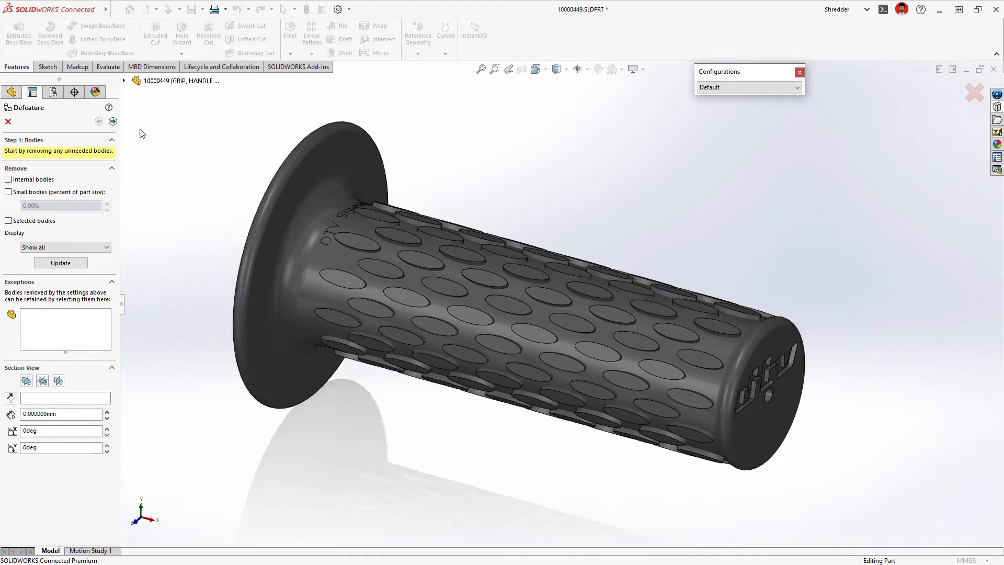
click(112, 121)
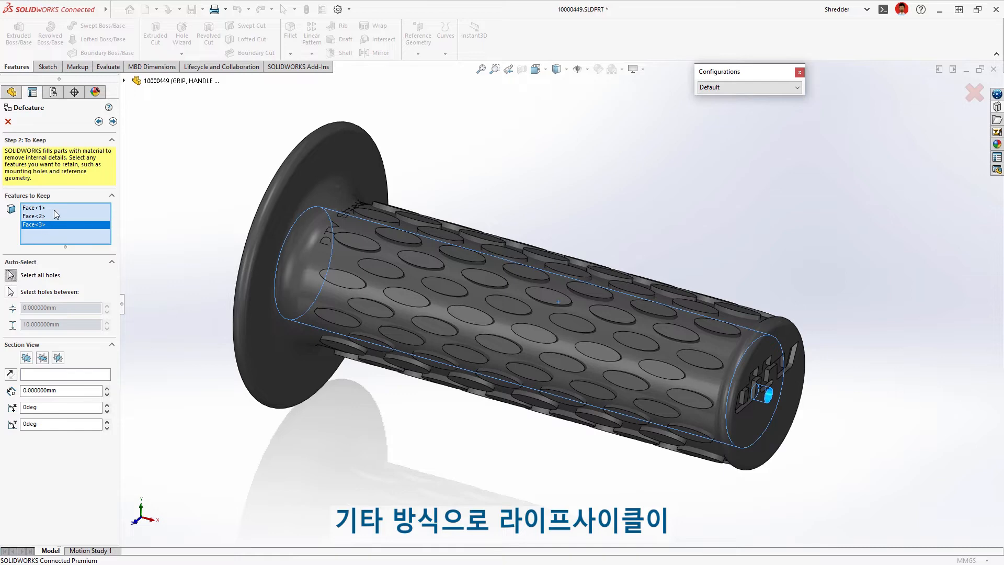
click(113, 121)
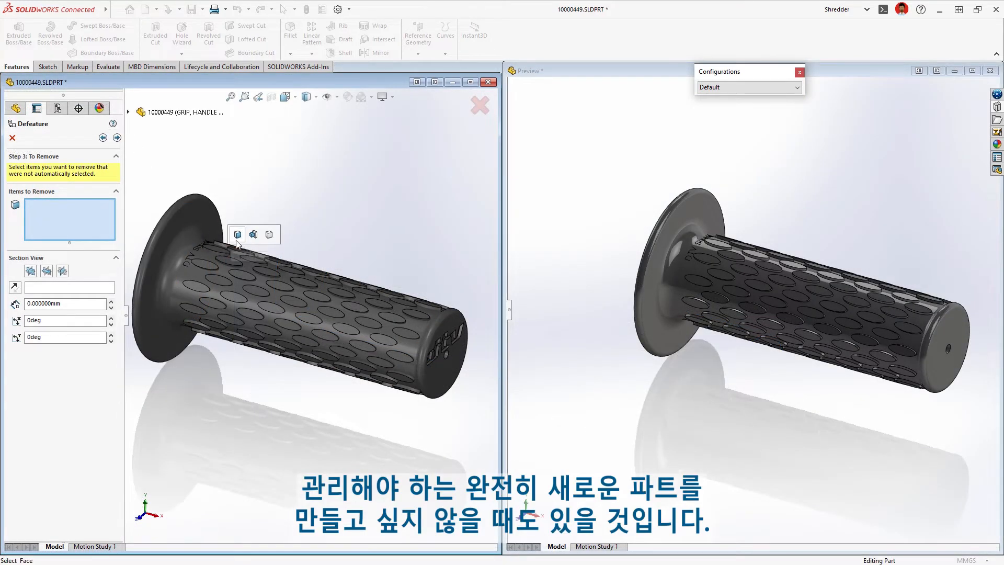
- Mark the elliptical boss features Boss-Extrude1, LPattern1, CirPattern1, Body-Move/Copy1 and CirPattern2, plus the wrapped text Wrap1, for removal
click(254, 235)
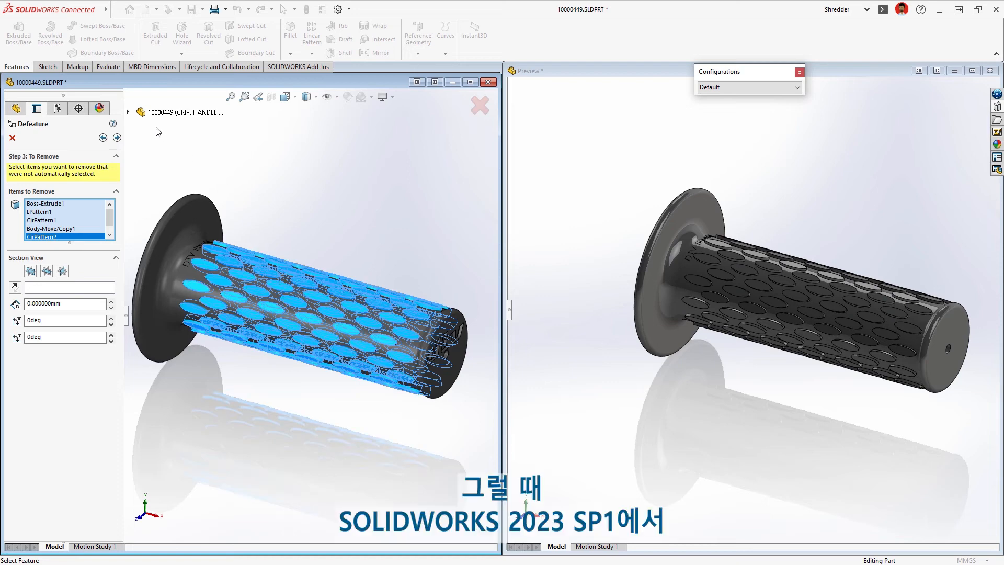
click(129, 111)
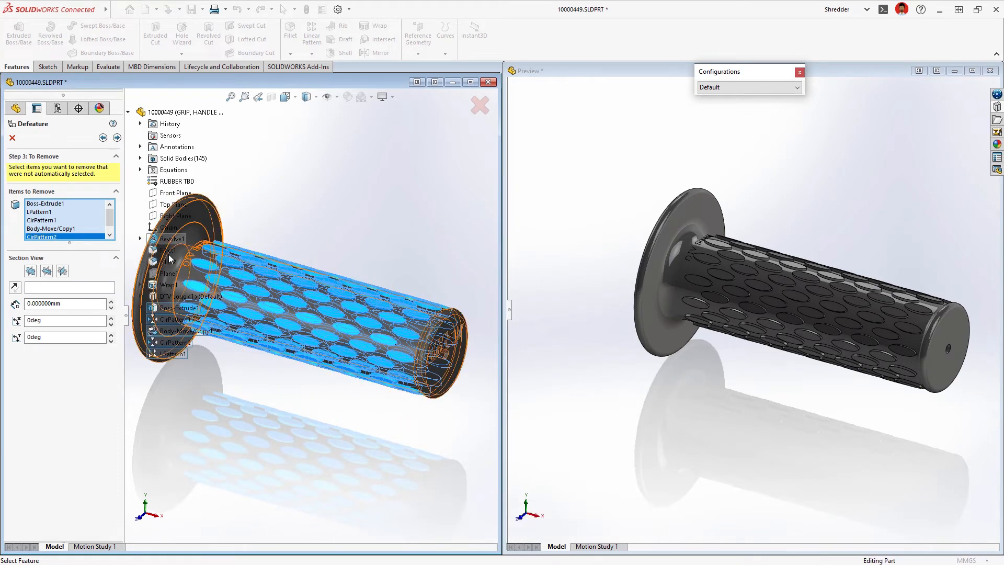
click(169, 287)
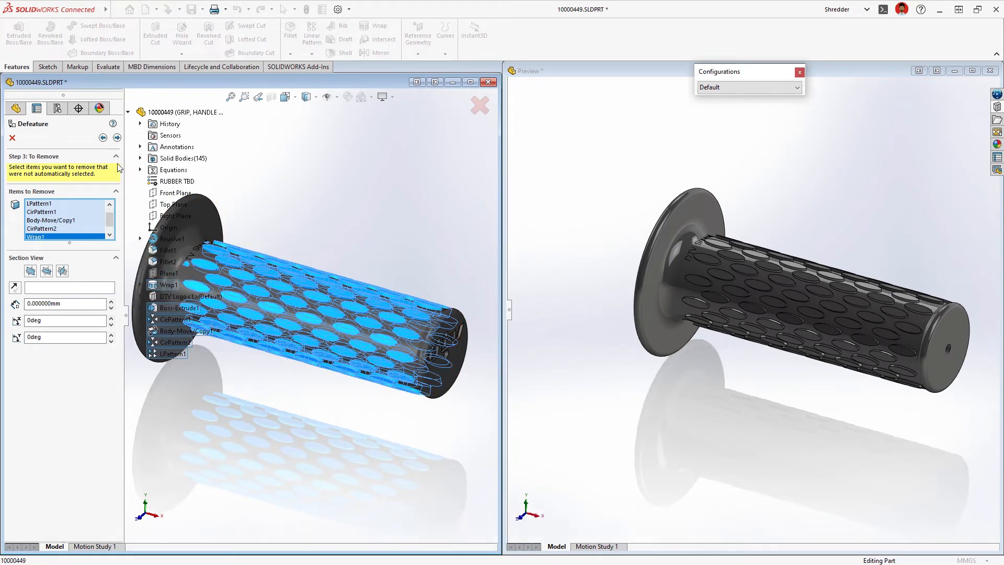
- Run the feature removal and store the simplified grip as a new configuration
click(117, 138)
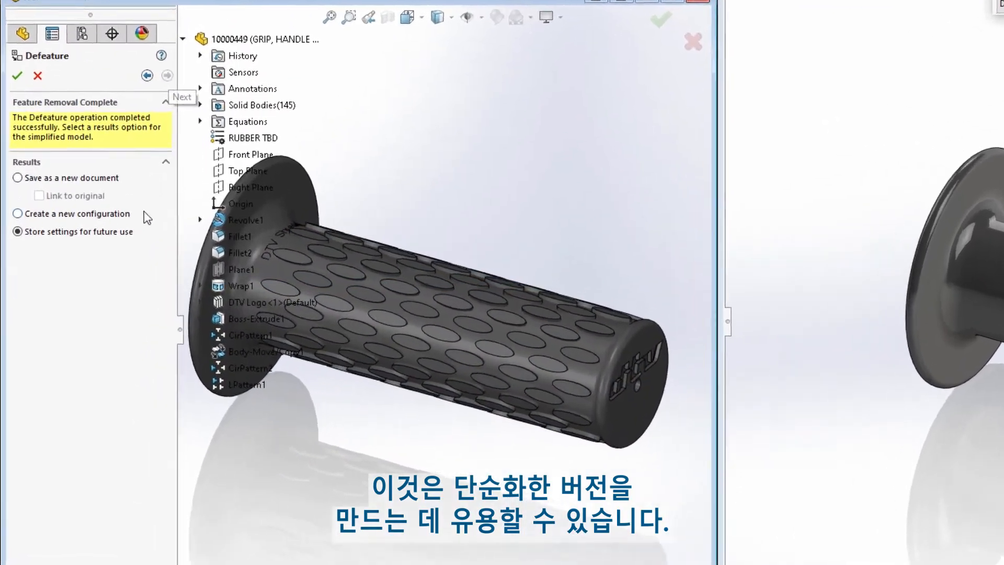
click(103, 236)
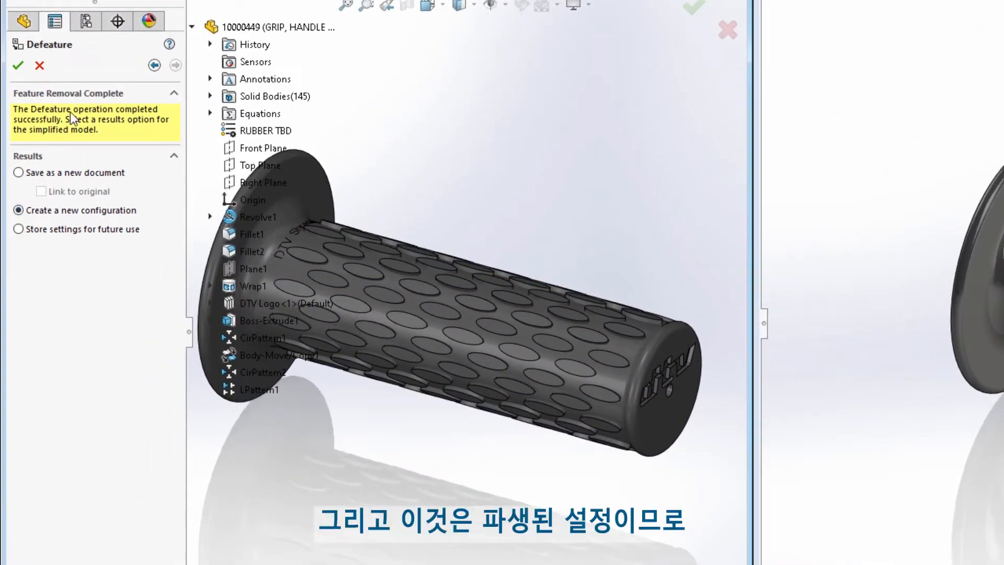
click(18, 65)
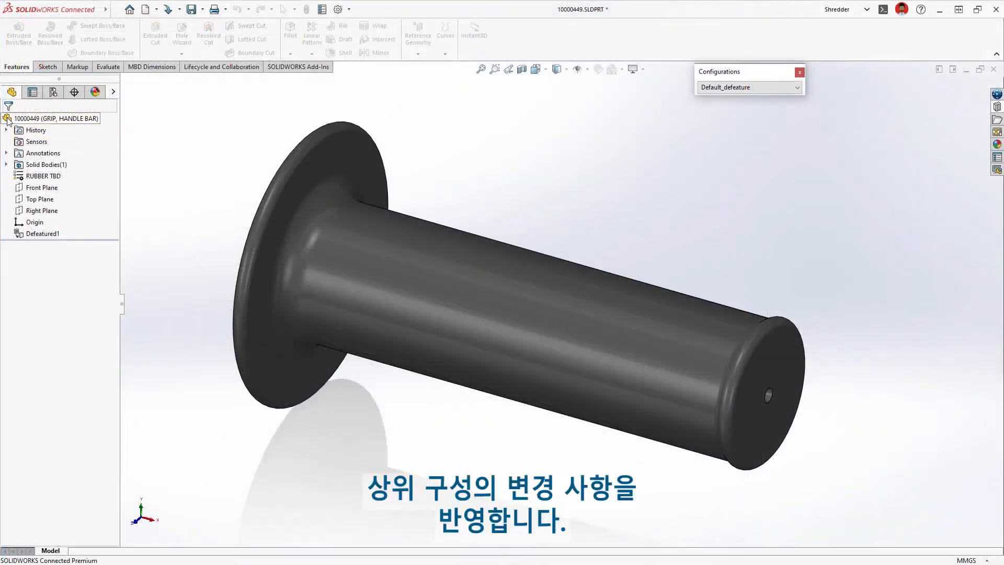
- Return the part to the Default configuration, and in the BPG - Shredder assembly switch the handlebar grip to Default_defeature
click(797, 87)
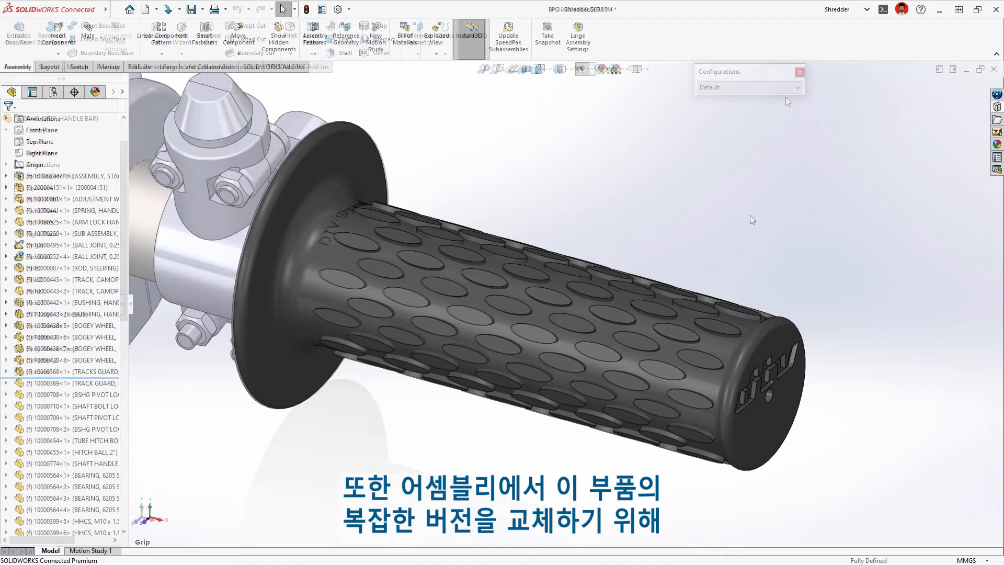
click(781, 335)
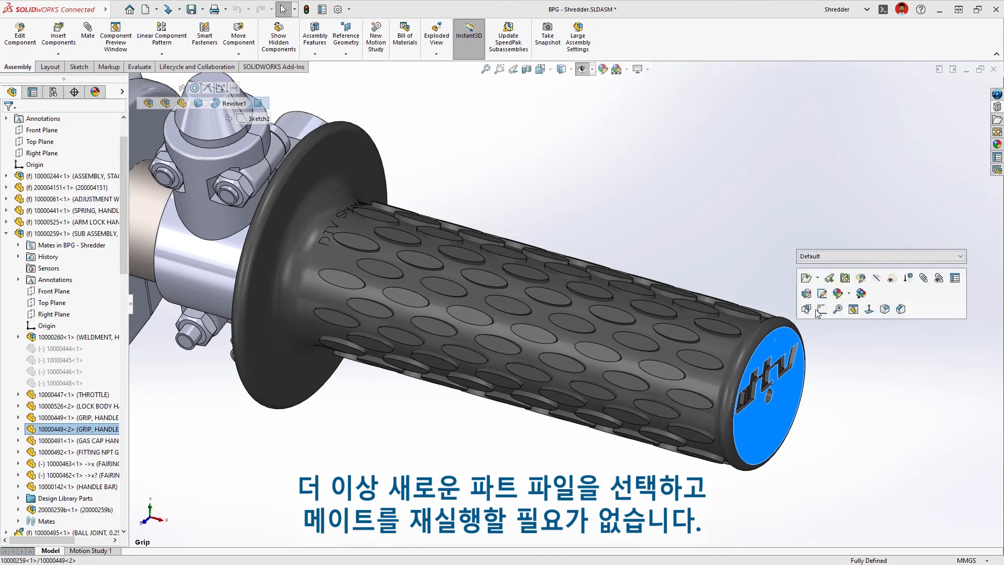
click(923, 273)
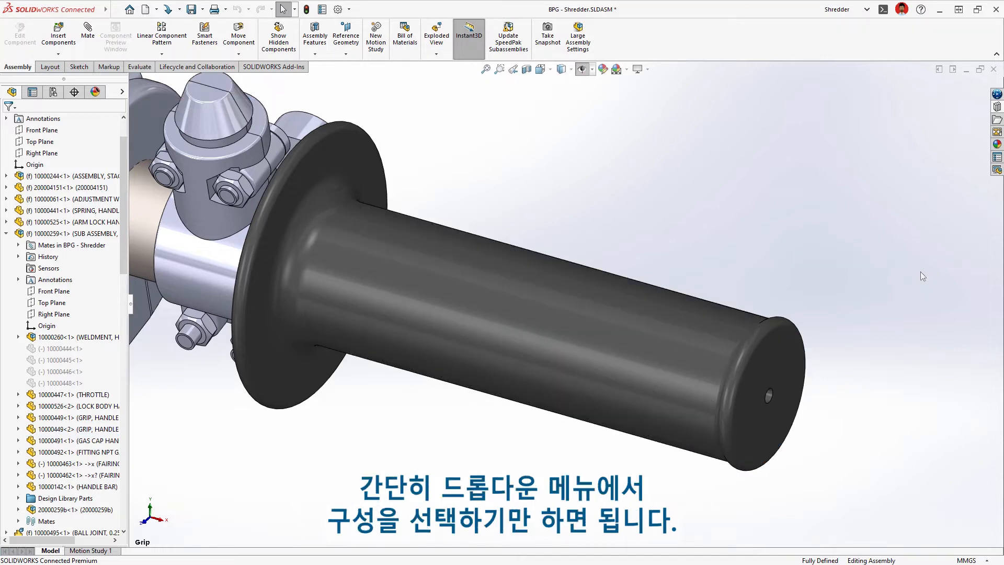
key(f)
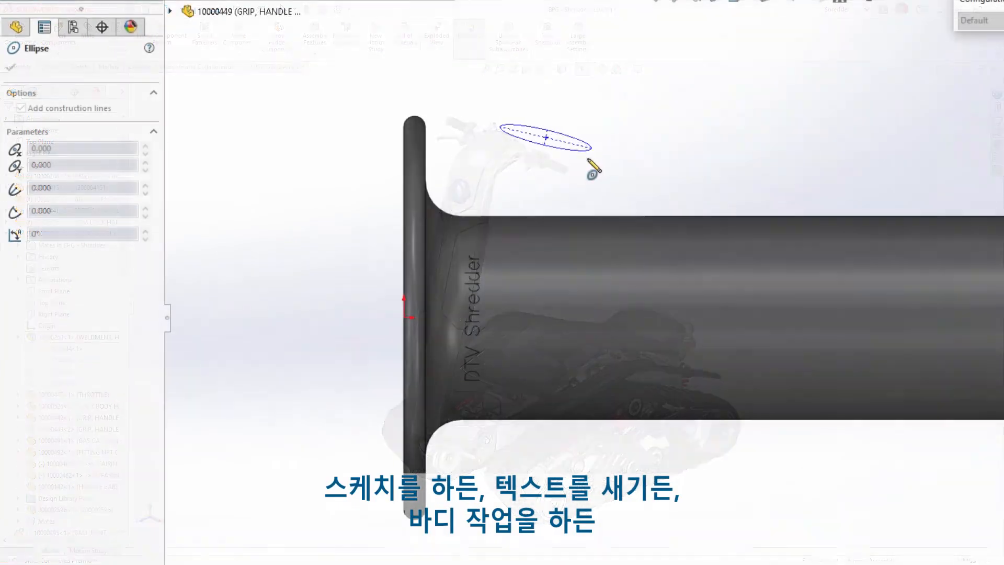
click(588, 177)
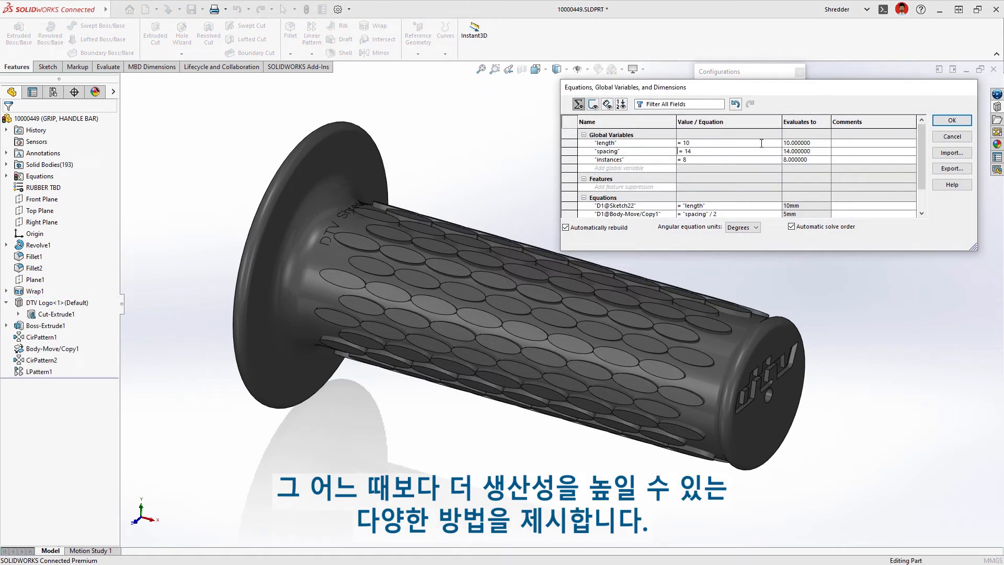
key(Return)
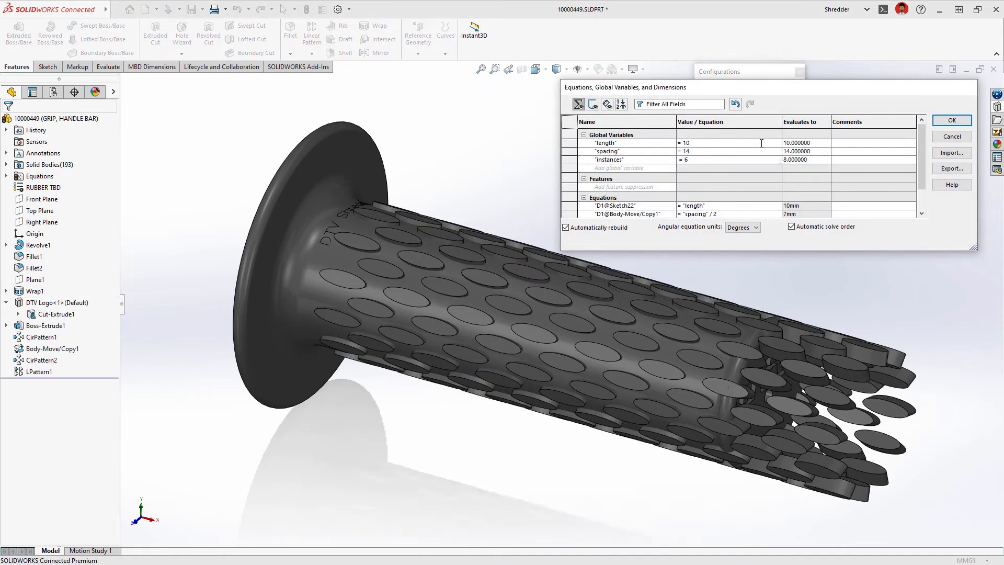